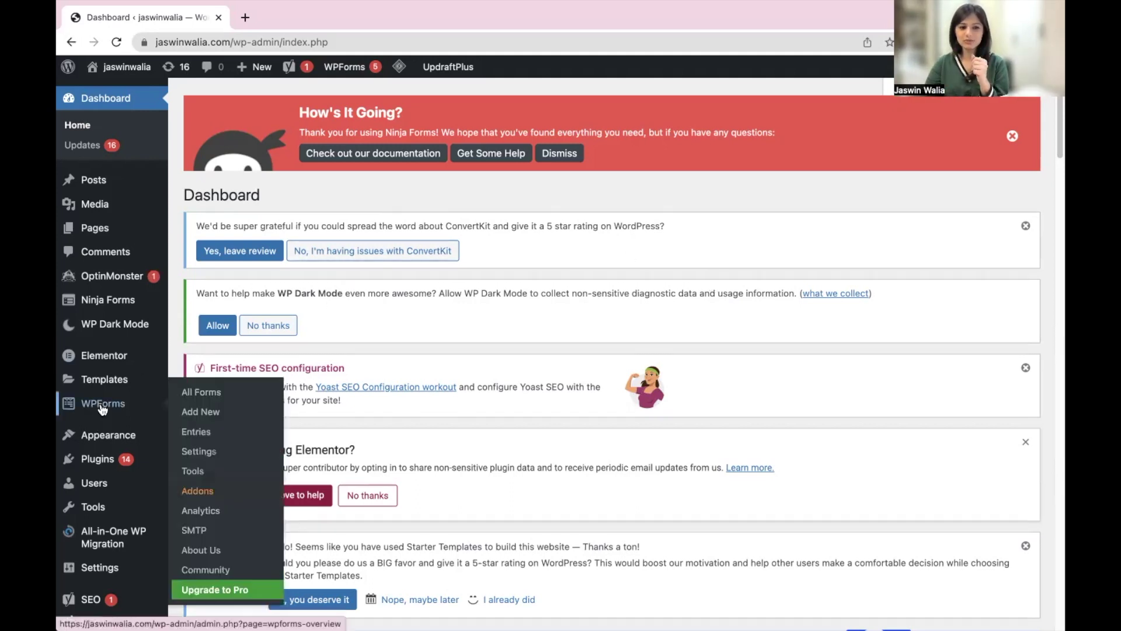
# Open the WPForms All Forms overview to reach the Contact Form with Name, Phone, Email and Message.
pyautogui.click(192, 395)
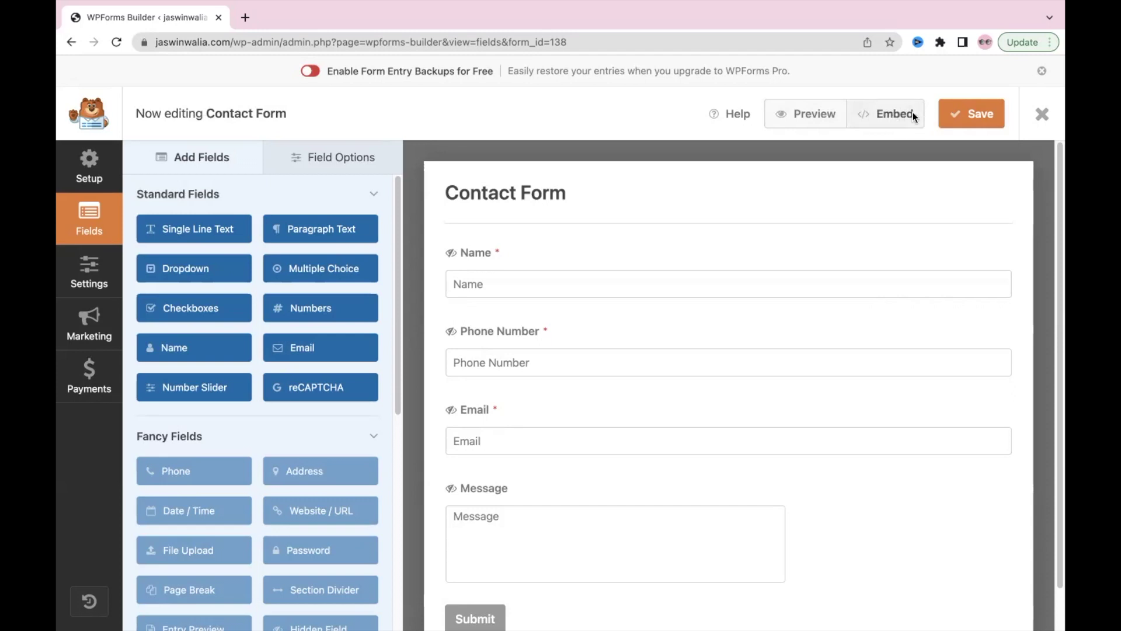
# Start embedding the Contact Form and browse the existing-page list without picking a page.
pyautogui.click(888, 122)
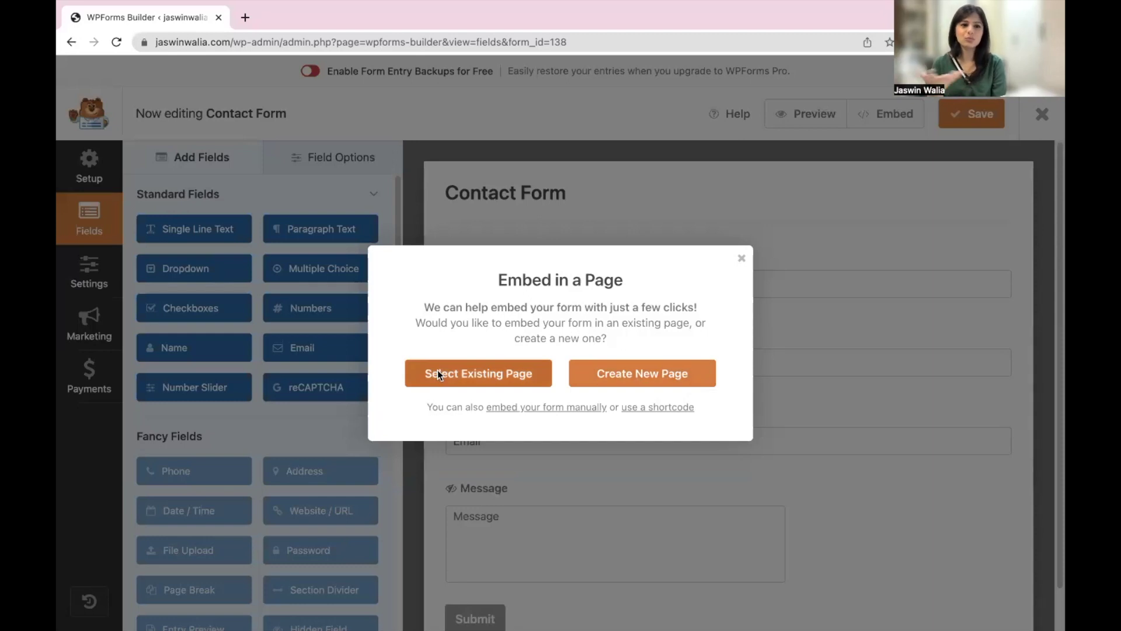
pyautogui.click(472, 376)
pyautogui.click(619, 365)
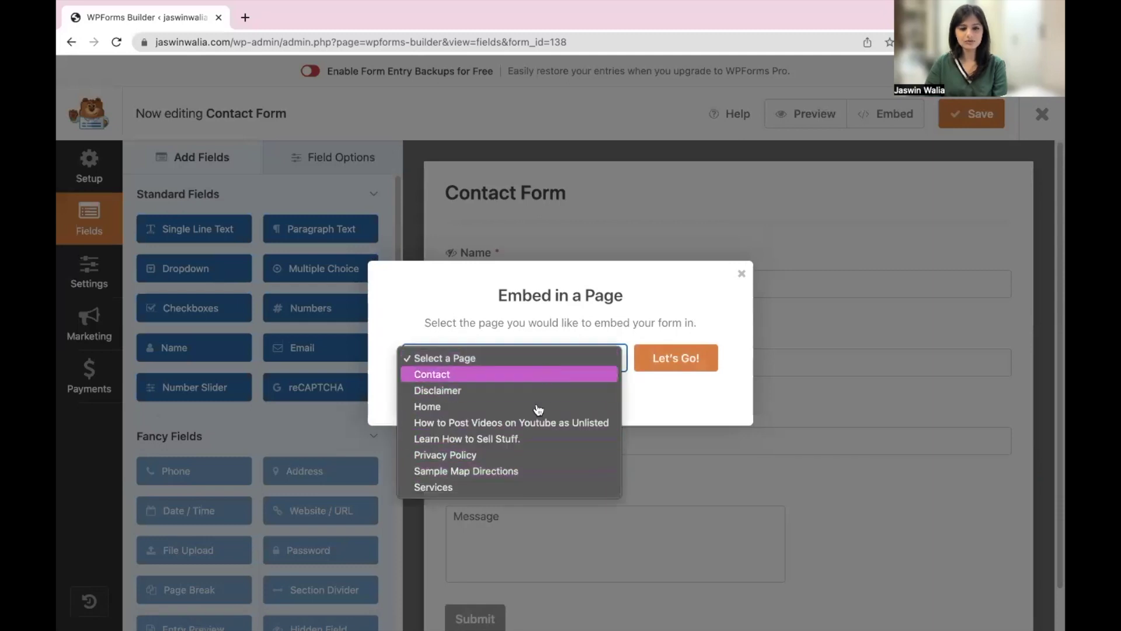
pyautogui.click(555, 335)
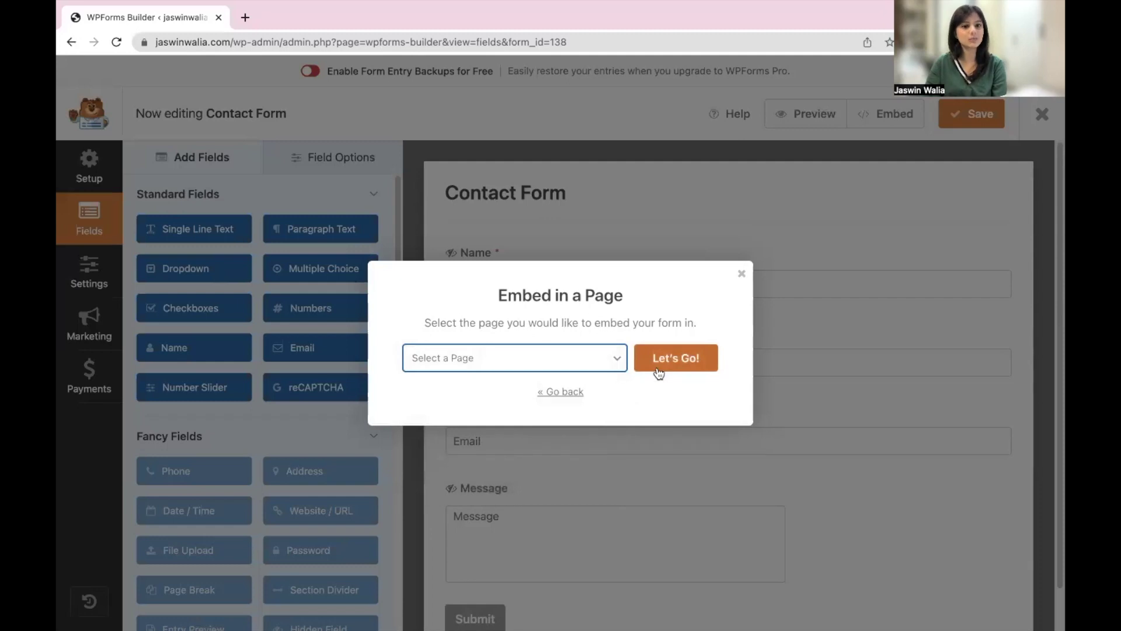
# Embed the Contact Form in a new page named 'Message Us!!!'.
pyautogui.click(575, 391)
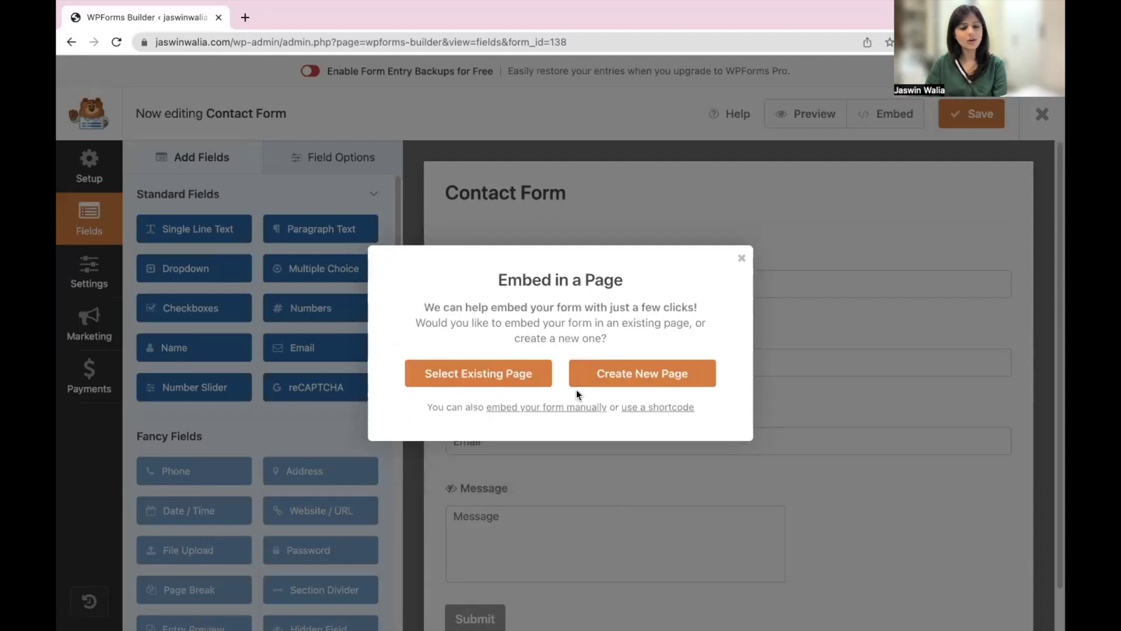
pyautogui.click(605, 377)
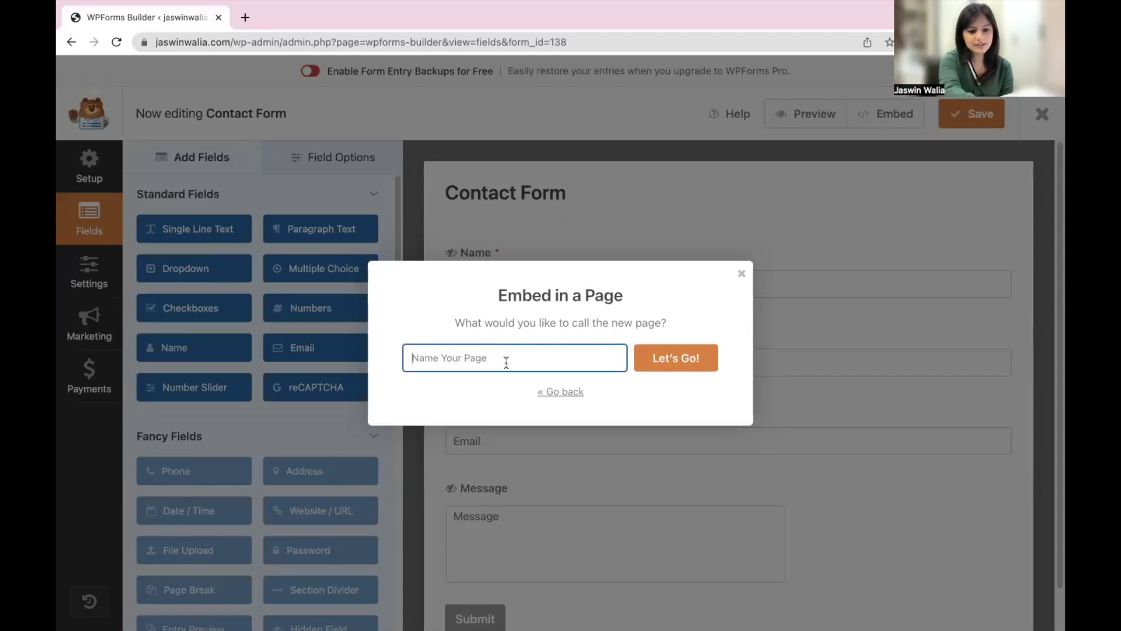
pyautogui.write('Message Us!!!')
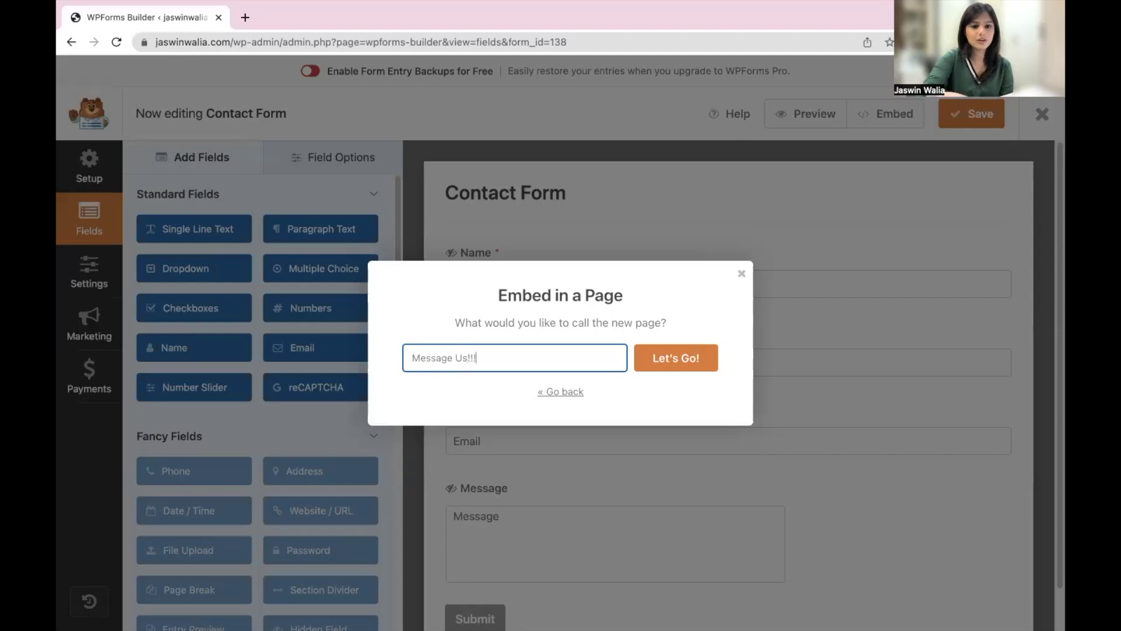
pyautogui.click(691, 360)
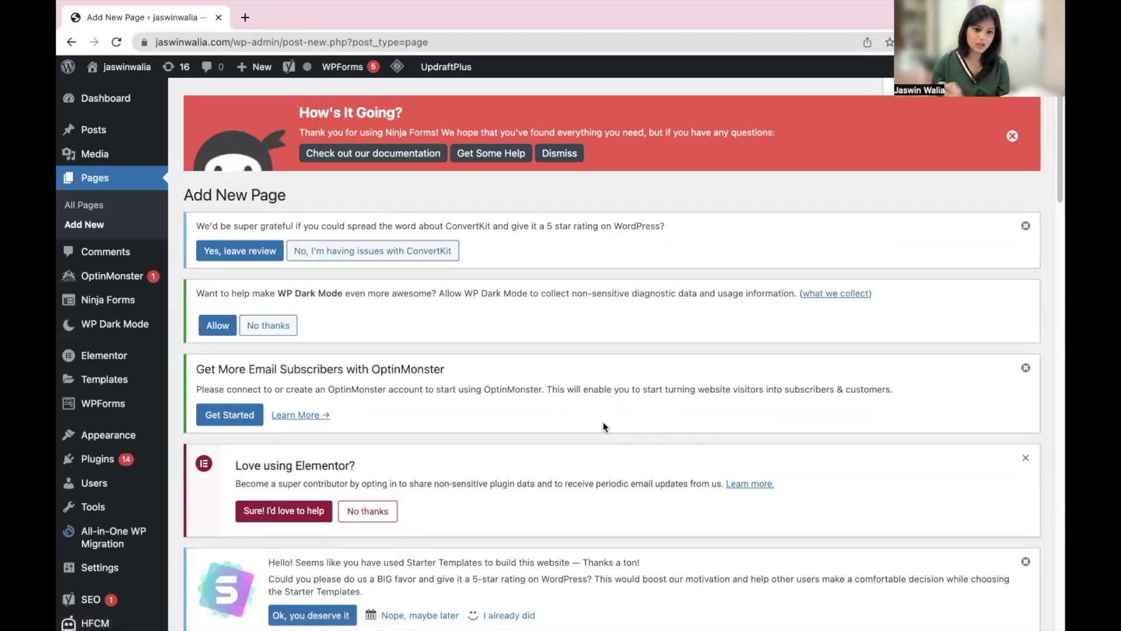
# Scroll the draft page to check its 'Message Us!!!' title and form 138 shortcode.
pyautogui.scroll(-2, 540, 376)
pyautogui.scroll(-1, 540, 377)
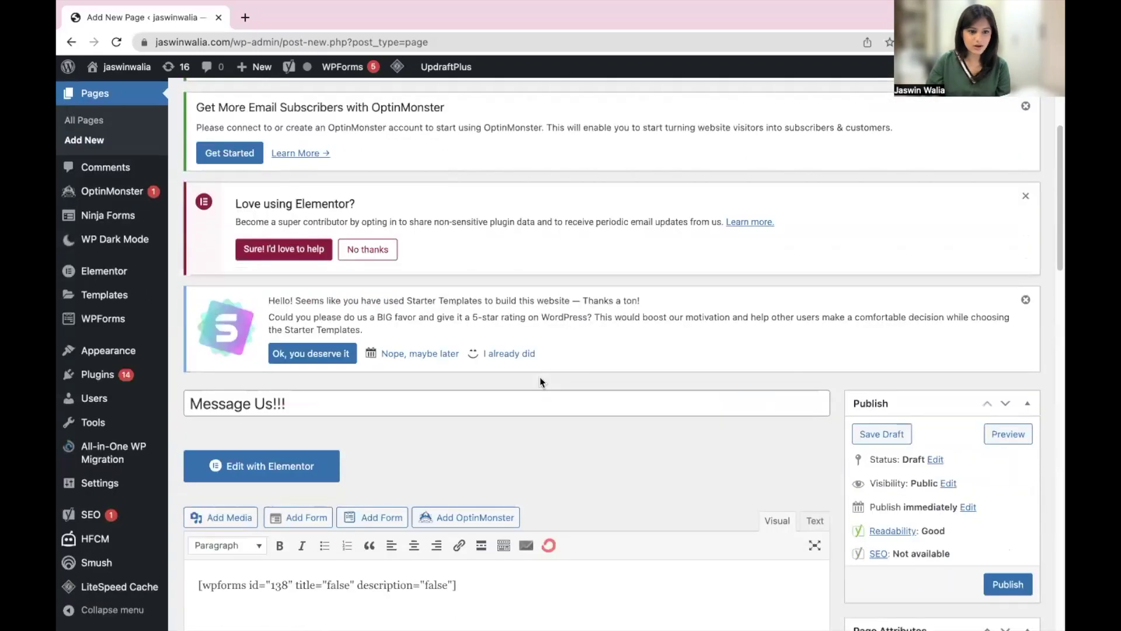
pyautogui.scroll(-4, 539, 376)
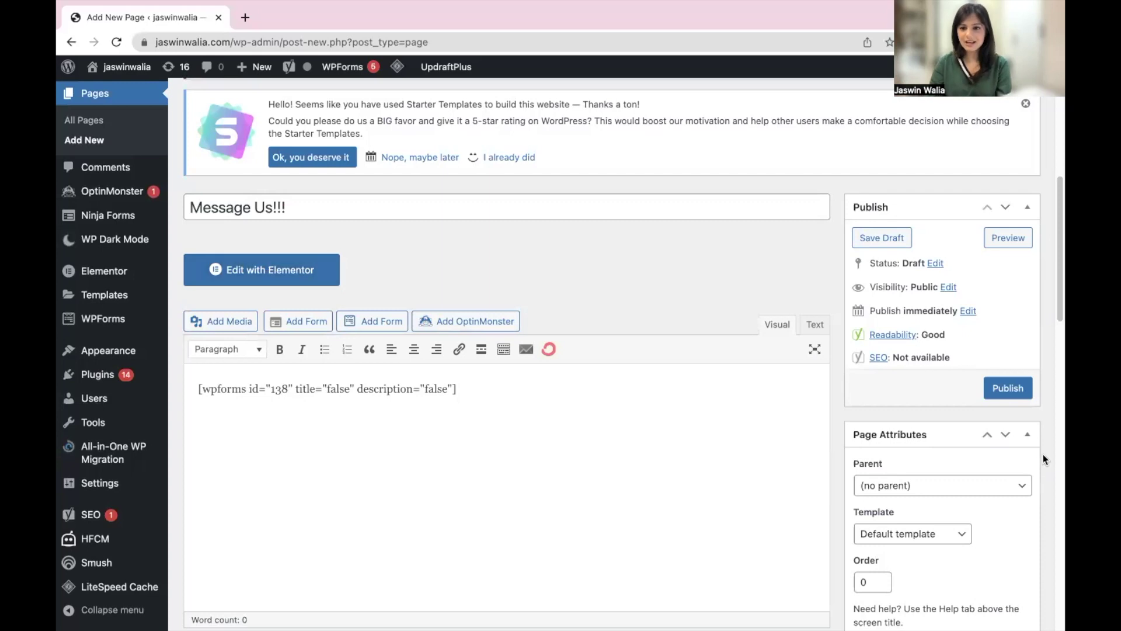
# Preview the 'Message Us!!!' page's contact form in a new tab, then publish the page.
pyautogui.click(1006, 240)
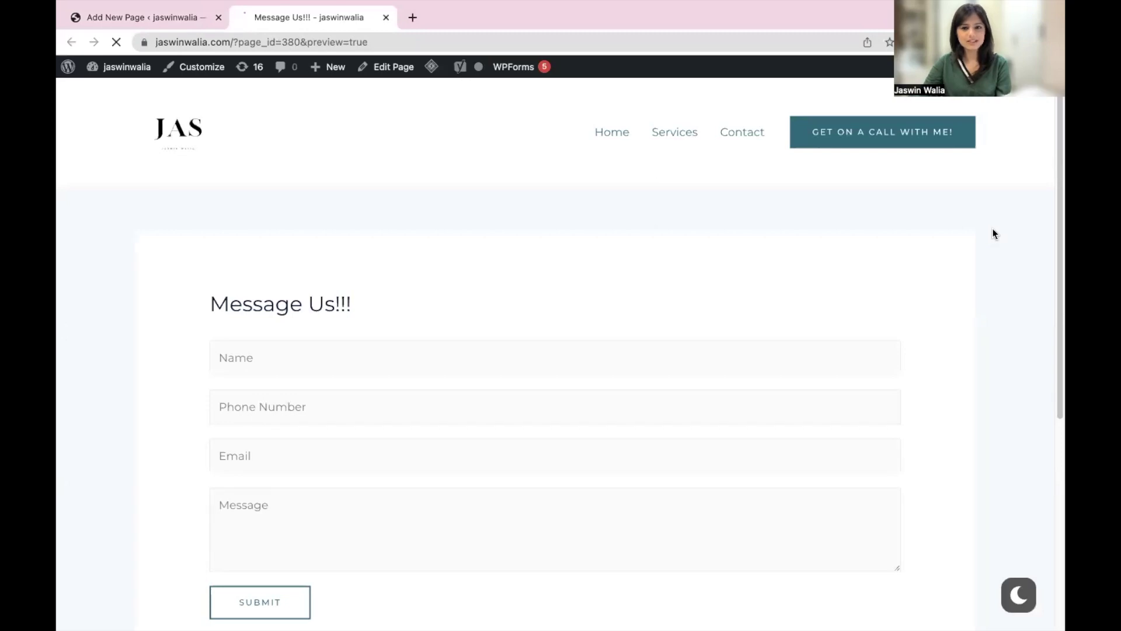
pyautogui.scroll(-5, 210, 334)
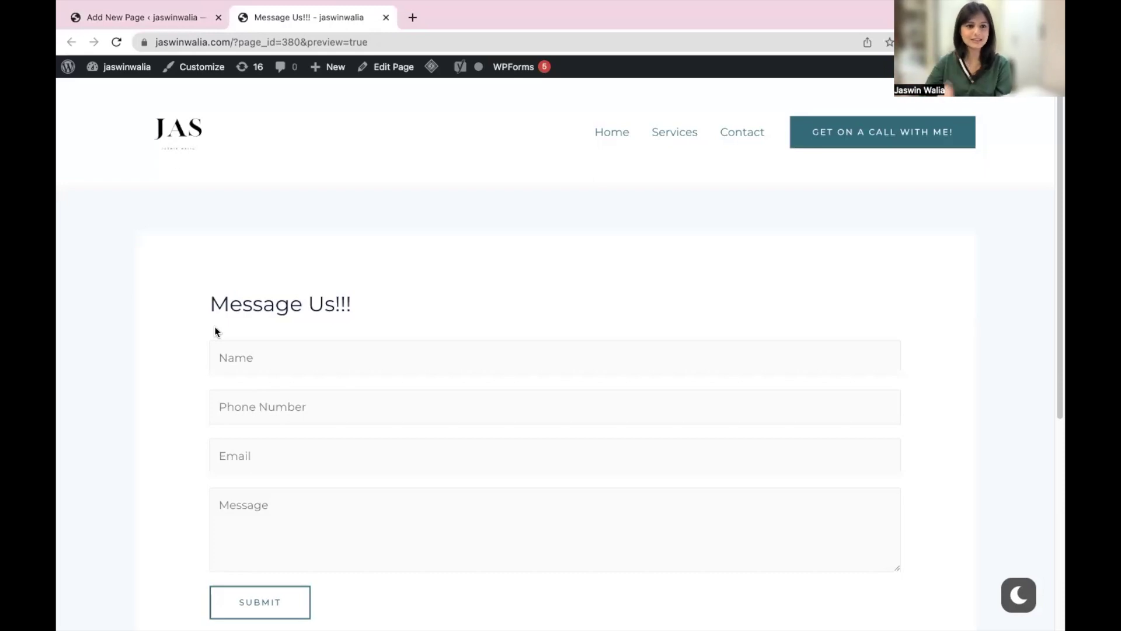
pyautogui.click(178, 28)
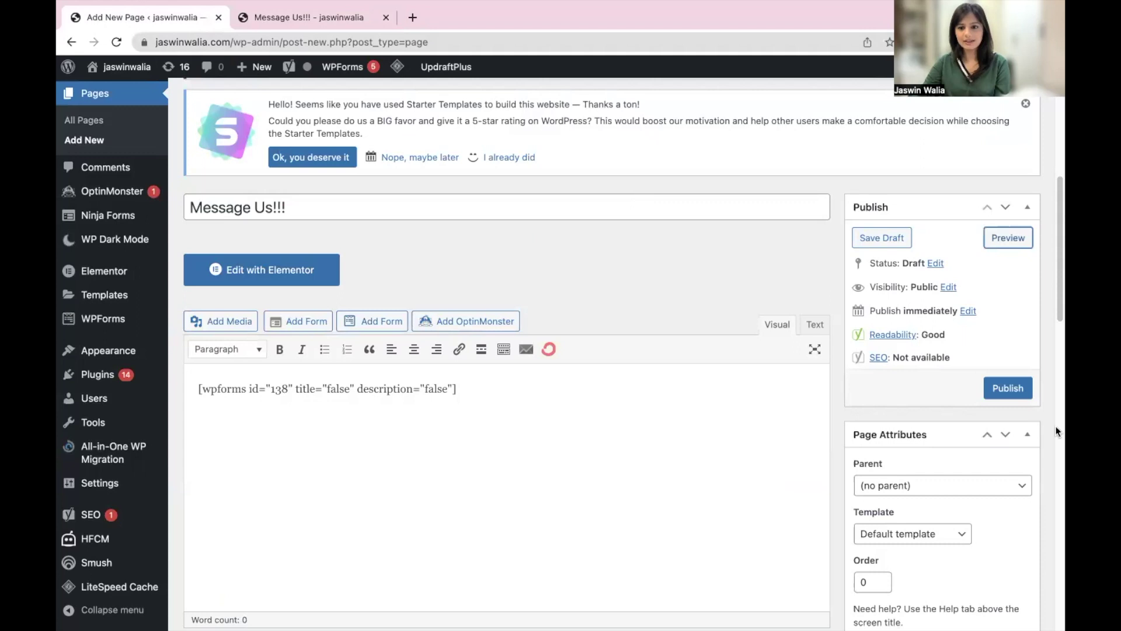
pyautogui.click(1009, 389)
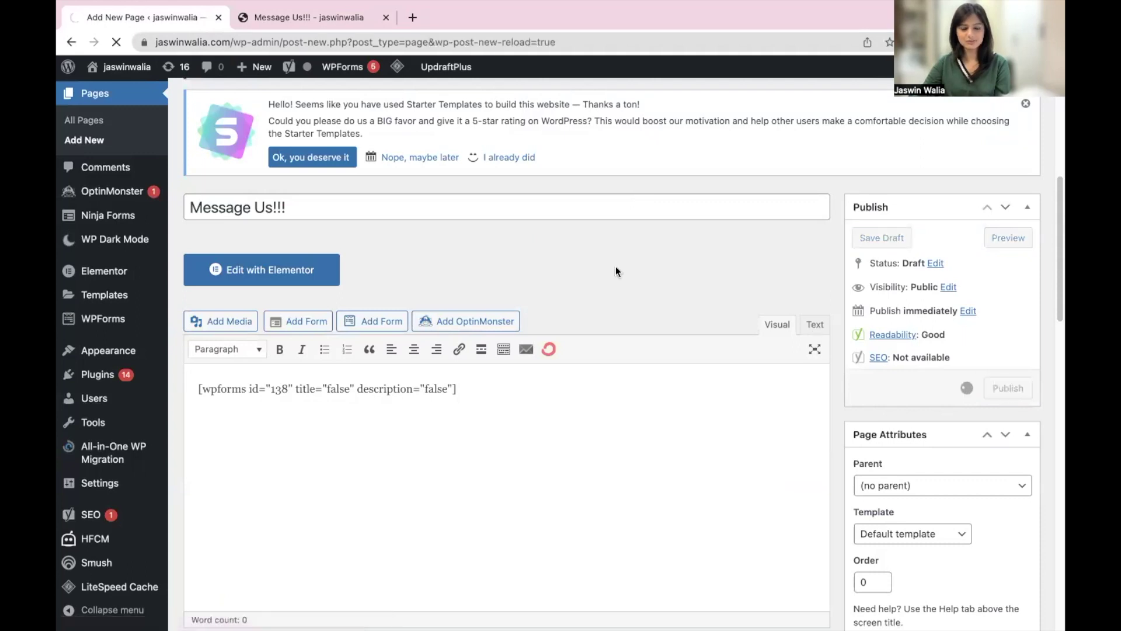